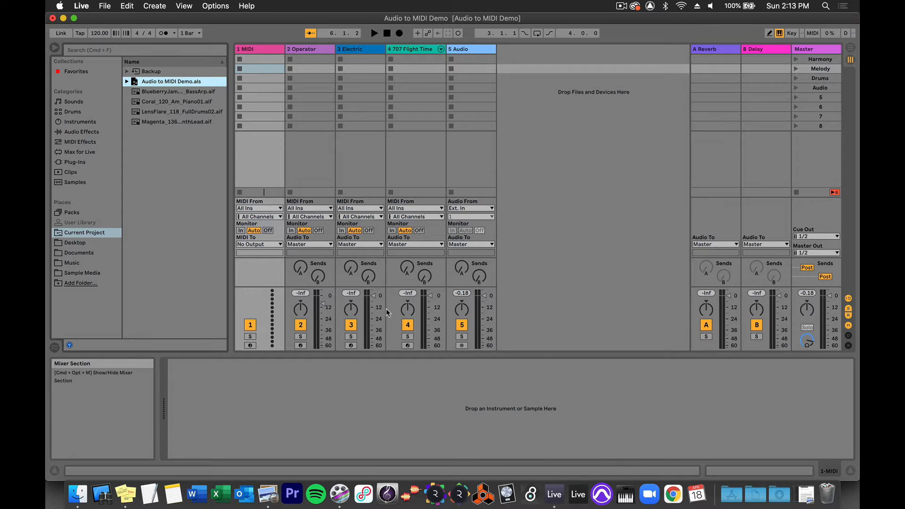
{"action": "left_click", "coordinate": [261, 49]}
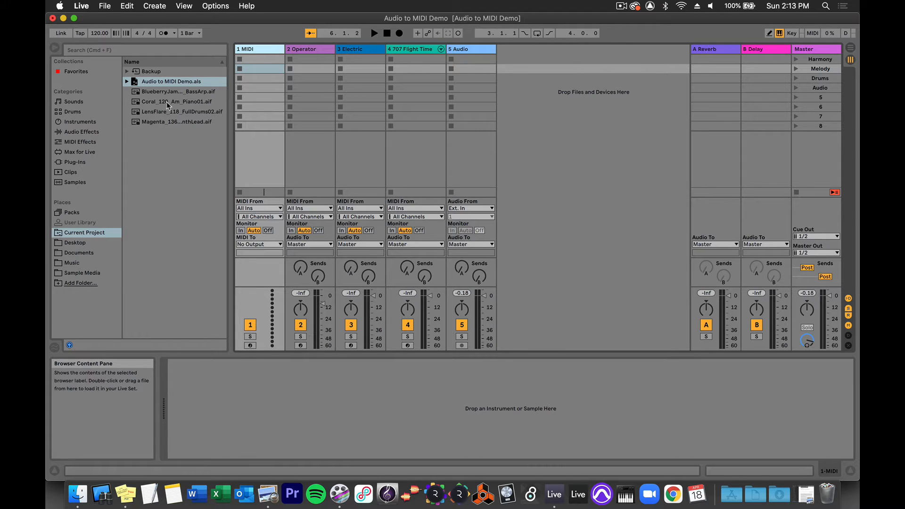
{"action": "left_click_drag", "start_coordinate": [166, 102], "coordinate": [252, 87]}
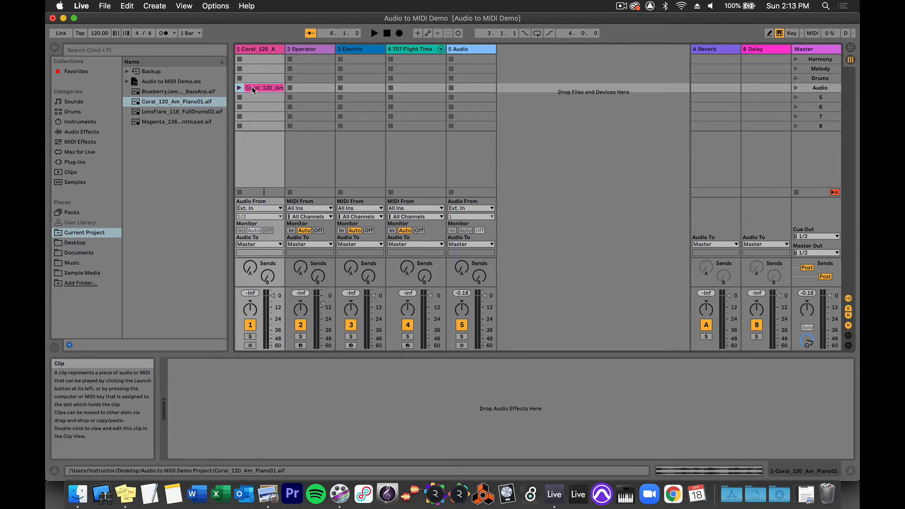
{"action": "double_click", "coordinate": [251, 88]}
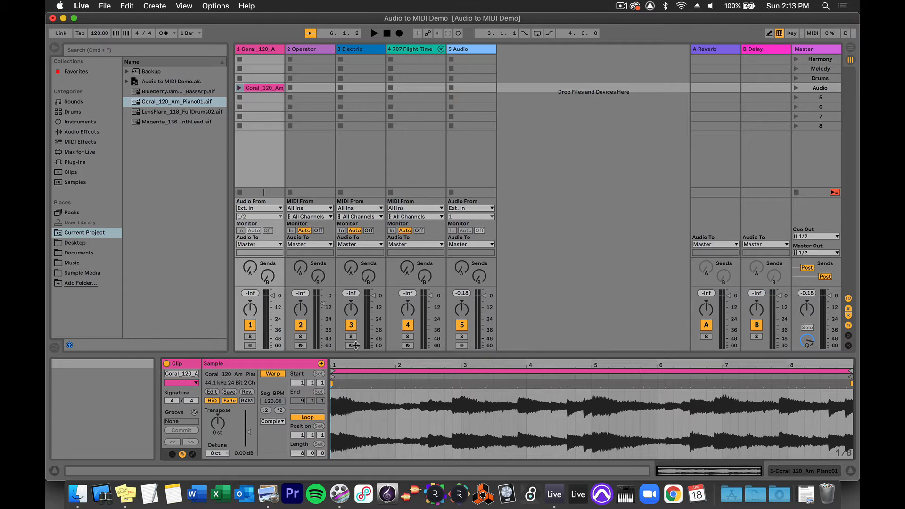
{"action": "left_click_drag", "start_coordinate": [356, 355], "coordinate": [356, 297]}
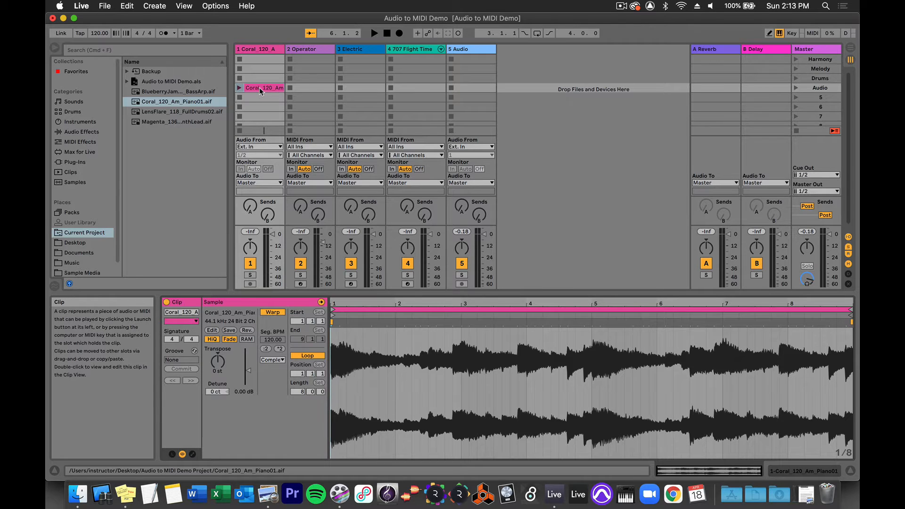
{"action": "key", "text": "super+z"}
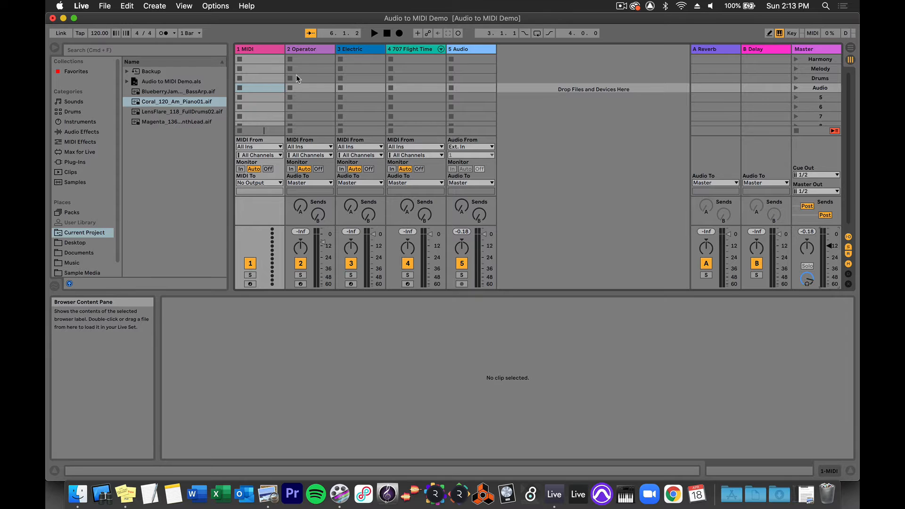
Step: Convert Coral_120_Am_Piano01.aif to a Harmony MIDI clip on the Operator track and place it in the Harmony scene's slot
{"action": "left_click", "coordinate": [318, 49]}
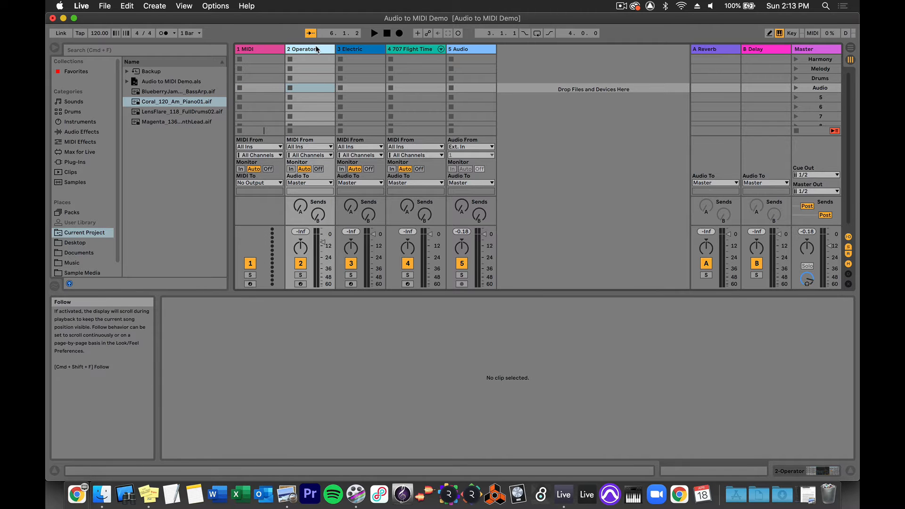
{"action": "double_click", "coordinate": [318, 50]}
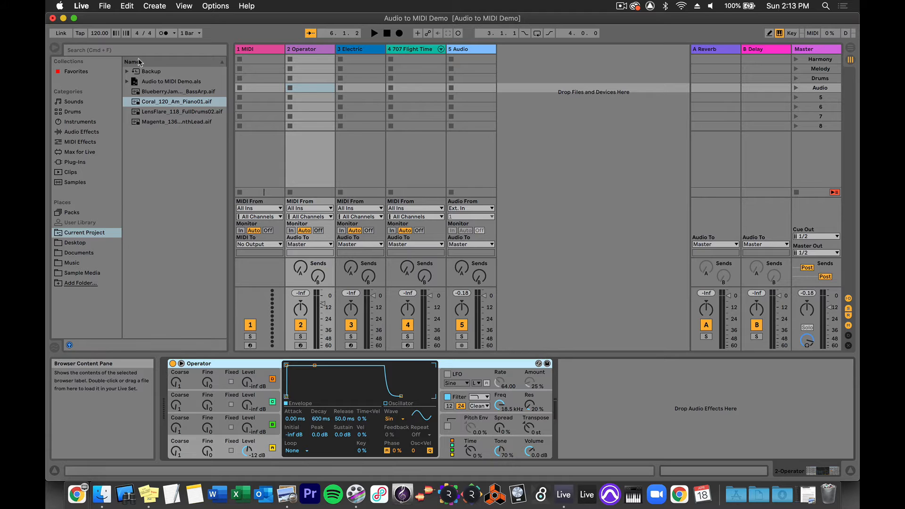
{"action": "left_click_drag", "start_coordinate": [145, 102], "coordinate": [301, 72]}
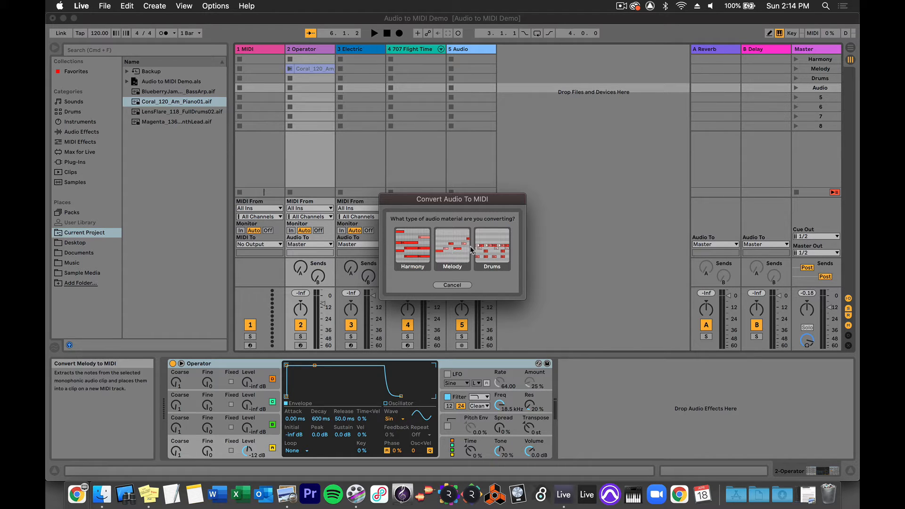
{"action": "left_click", "coordinate": [415, 249]}
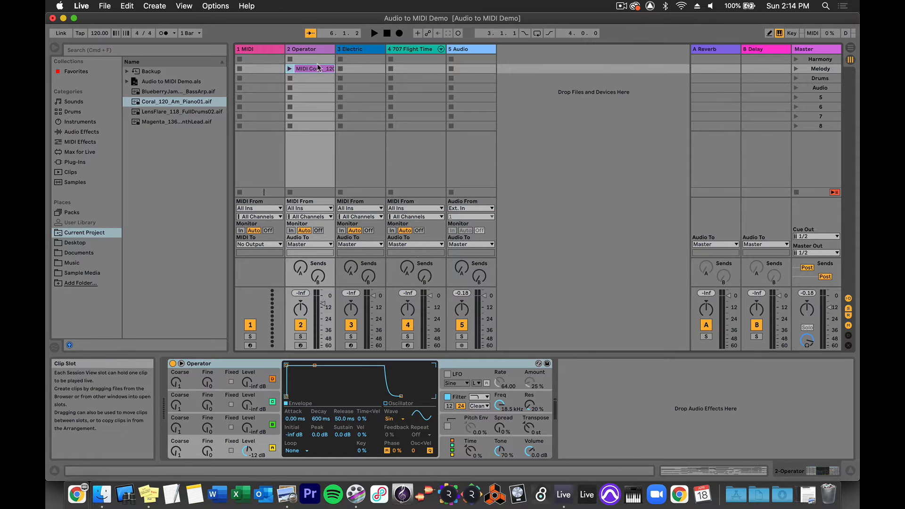
{"action": "left_click_drag", "start_coordinate": [317, 69], "coordinate": [314, 59]}
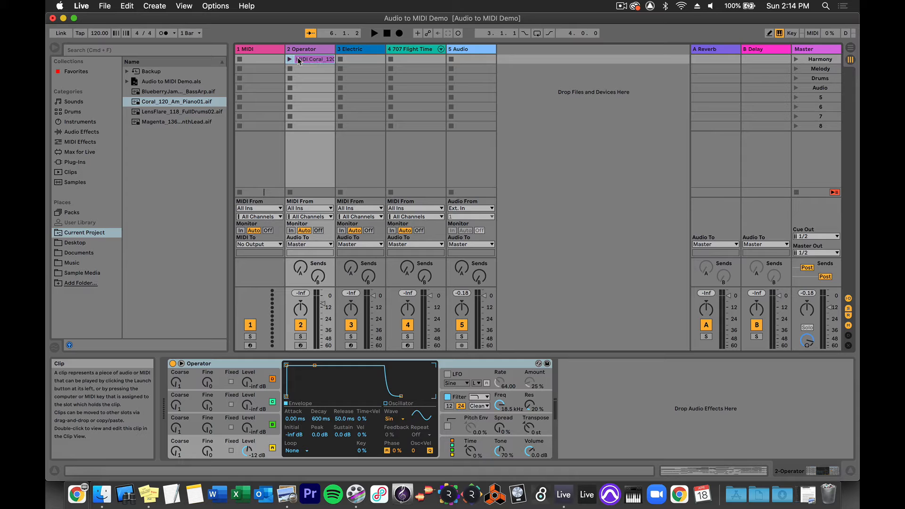
Step: Preview the original piano sample, open and play its MIDI clip, and set the Operator track's volume to -5.0 dB
{"action": "left_click", "coordinate": [158, 103]}
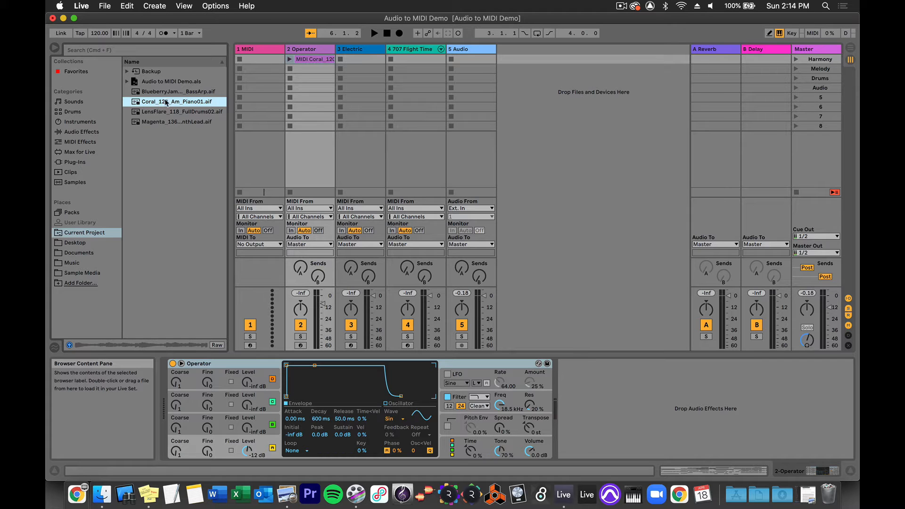
{"action": "double_click", "coordinate": [297, 60]}
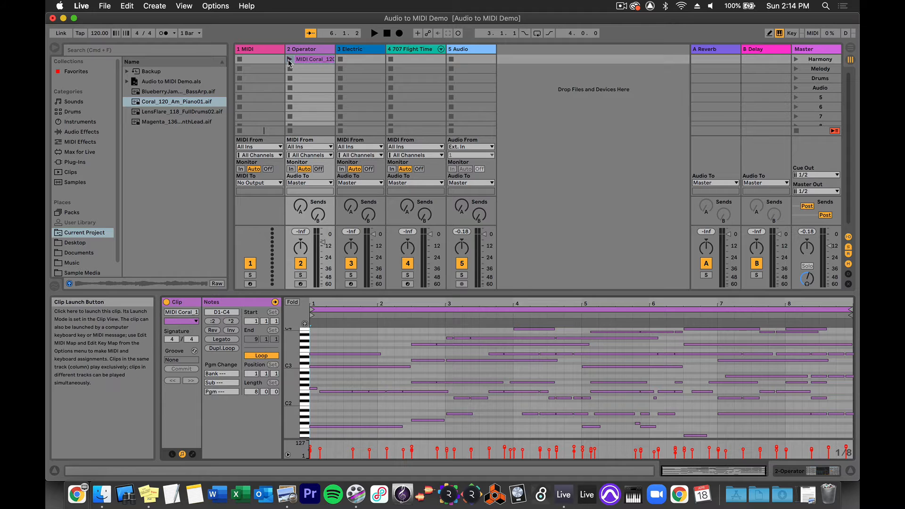
{"action": "left_click", "coordinate": [289, 59]}
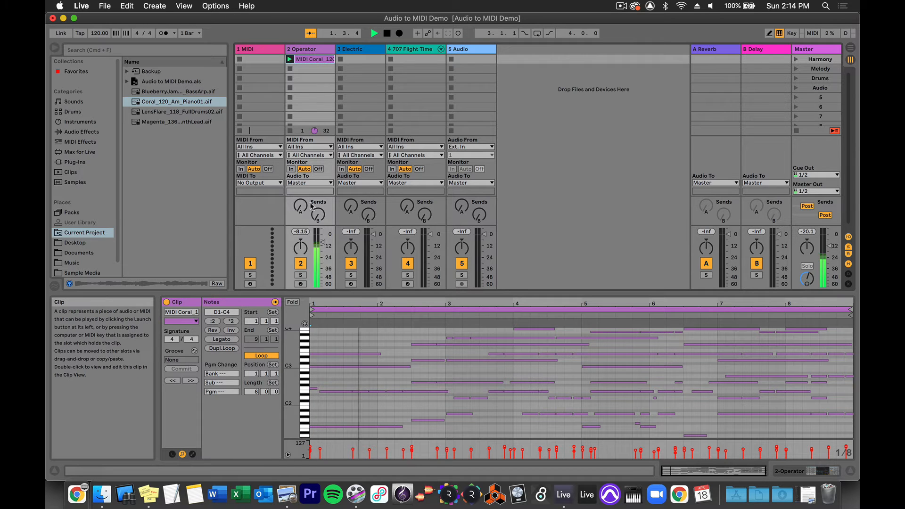
{"action": "left_click_drag", "start_coordinate": [325, 246], "coordinate": [326, 244]}
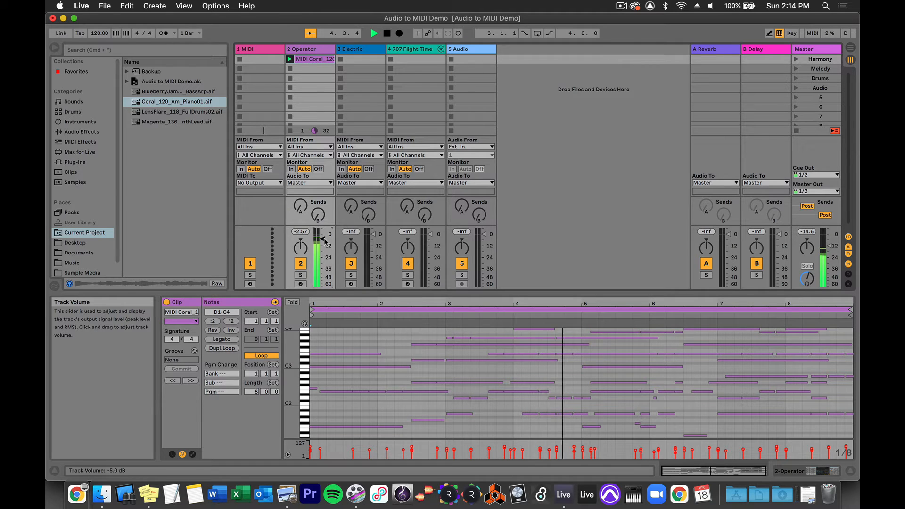
{"action": "key", "text": "space"}
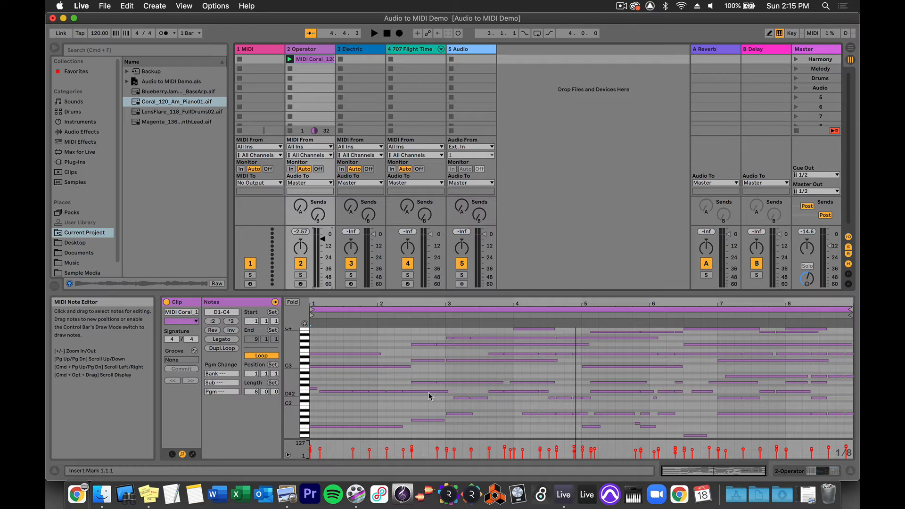
Step: Preview the BlueberryJam BassArp sample and convert it to a Melody MIDI clip in the Electric track's Melody scene slot
{"action": "left_click", "coordinate": [361, 69]}
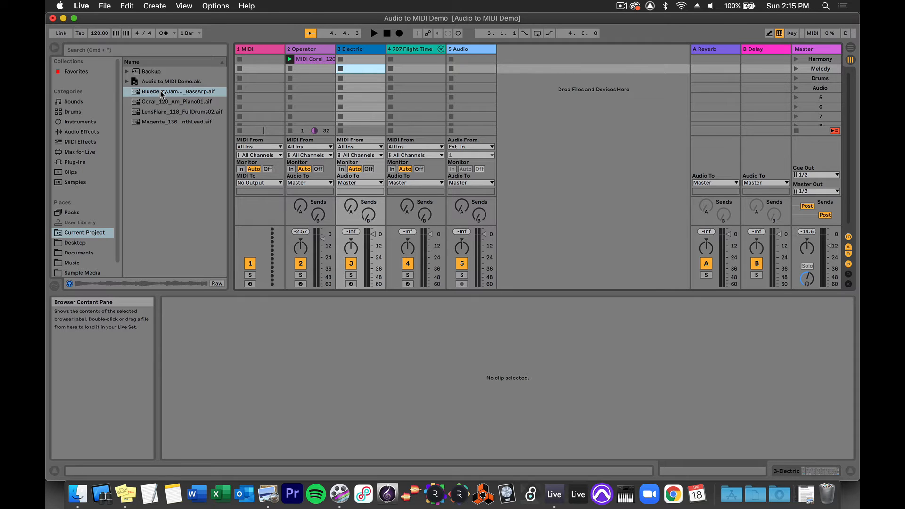
{"action": "left_click", "coordinate": [160, 92]}
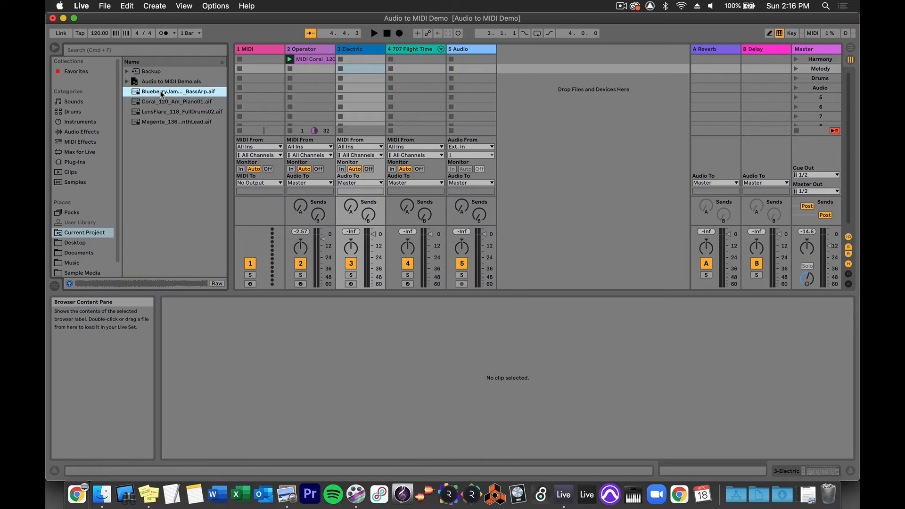
{"action": "left_click_drag", "start_coordinate": [161, 93], "coordinate": [359, 69]}
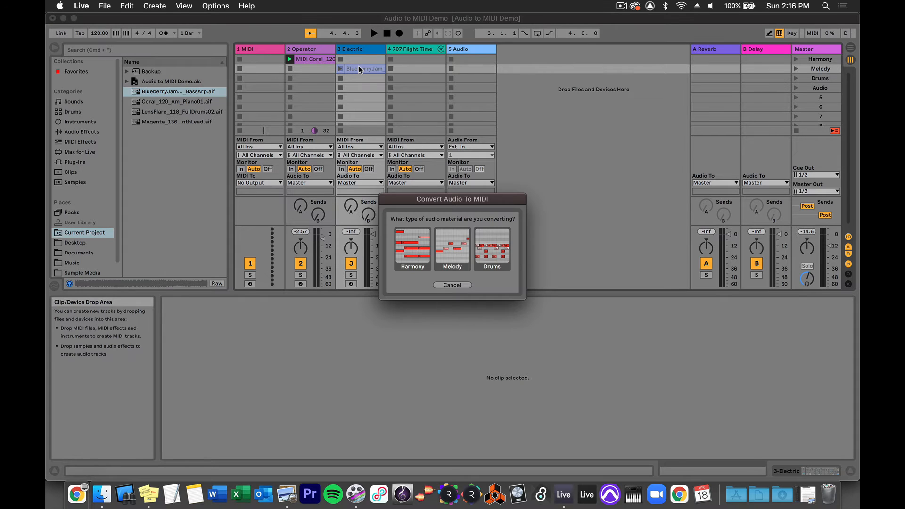
{"action": "left_click", "coordinate": [451, 250]}
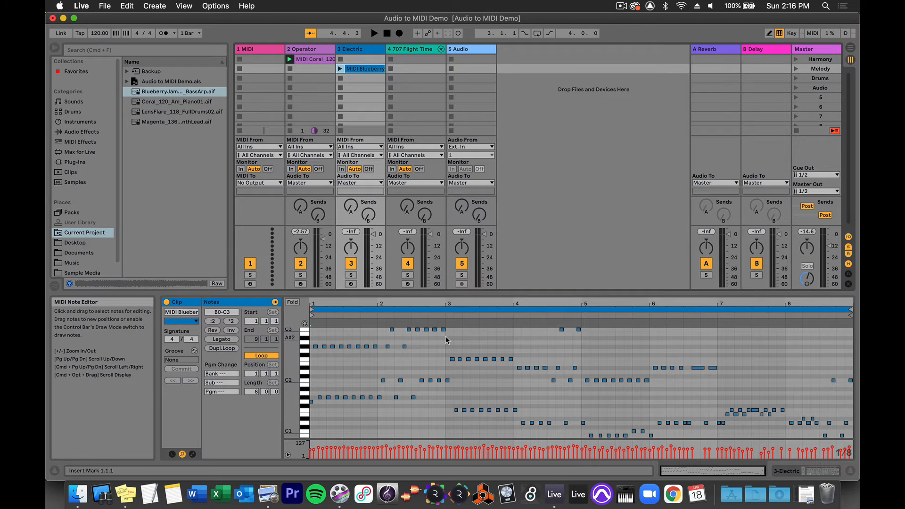
Step: Play the Electric track's MIDI clip in an enlarged note editor and transpose all its notes down one octave
{"action": "left_click", "coordinate": [341, 69]}
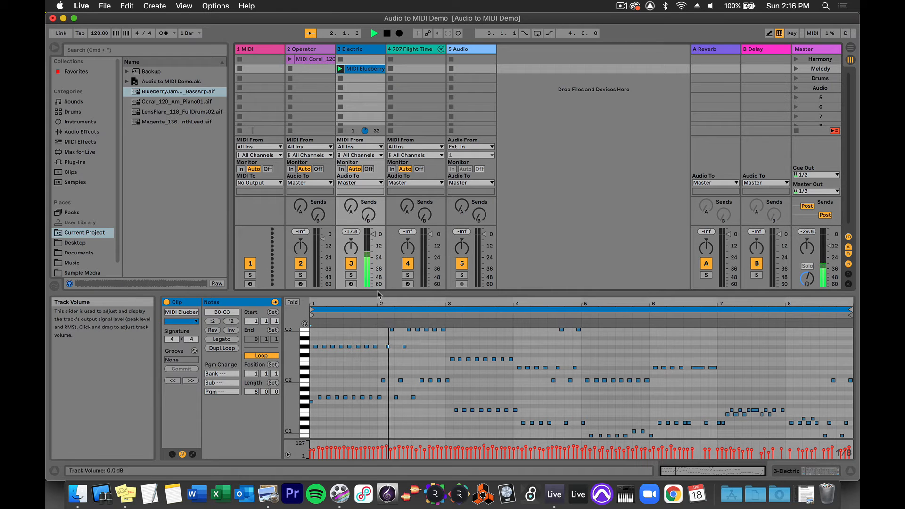
{"action": "left_click_drag", "start_coordinate": [374, 291], "coordinate": [374, 250]}
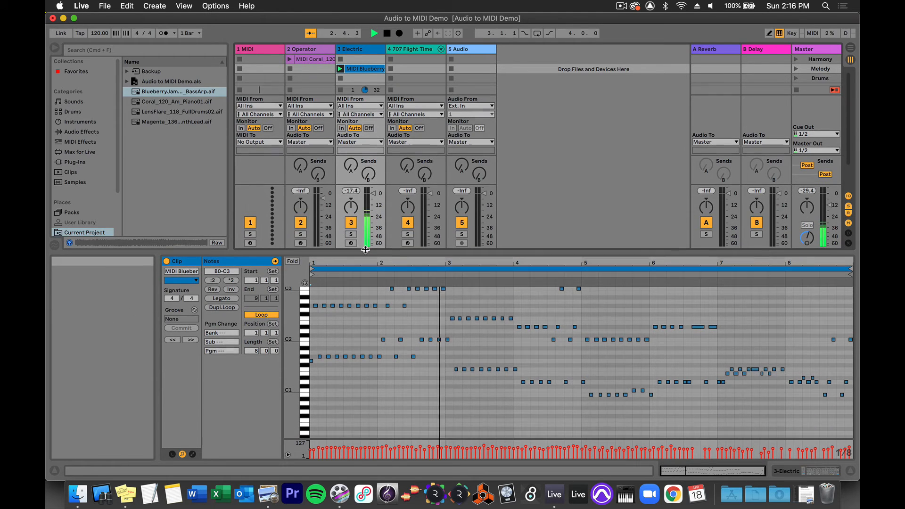
{"action": "left_click", "coordinate": [352, 326]}
{"action": "key", "text": "space"}
{"action": "key", "text": "super+a"}
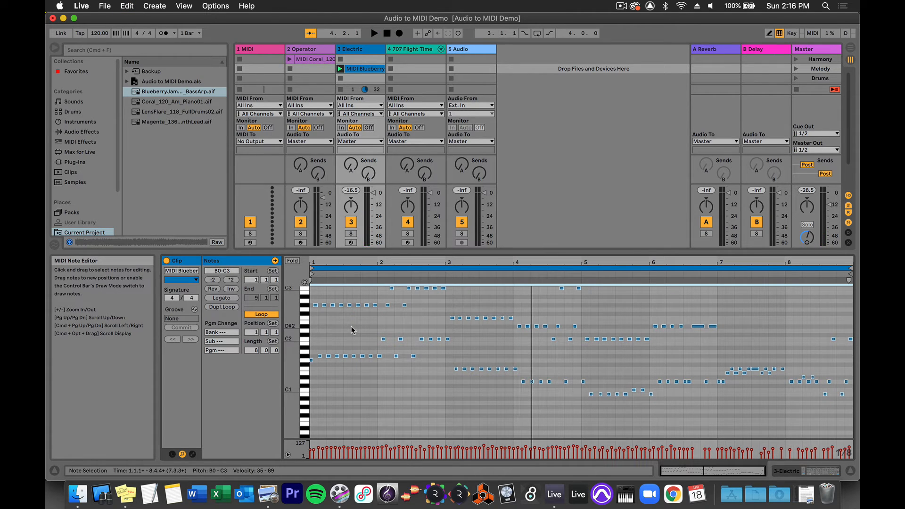
{"action": "key", "text": "shift+Down"}
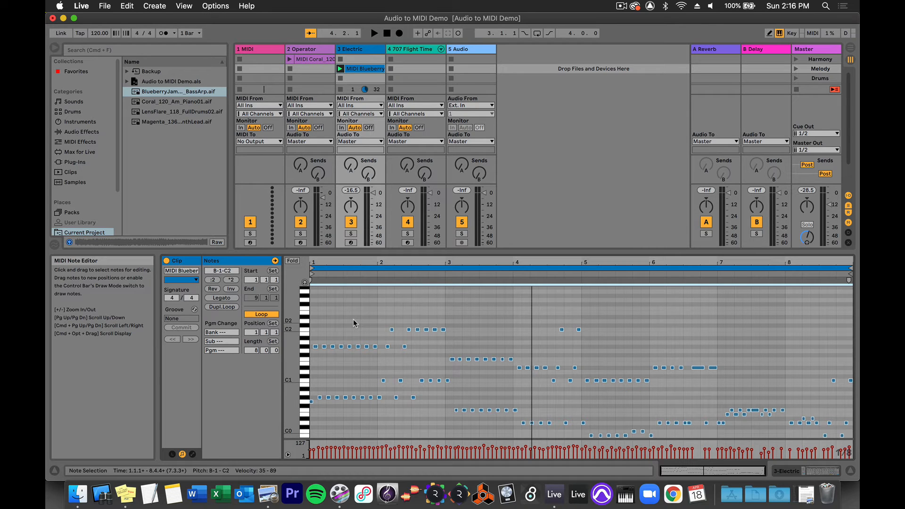
Step: Play back the transposed bass arp clip and set the Electric track's volume to -1.6 dB
{"action": "key", "text": "space"}
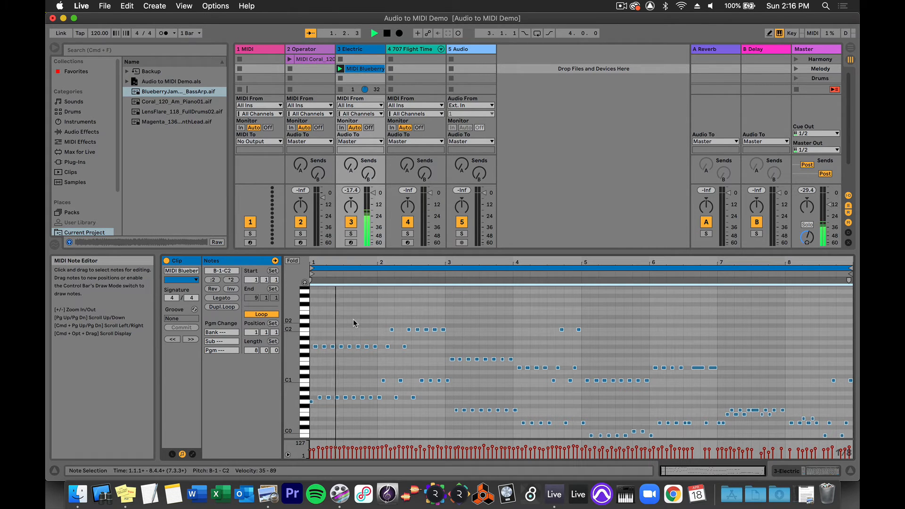
{"action": "left_click_drag", "start_coordinate": [378, 195], "coordinate": [376, 197]}
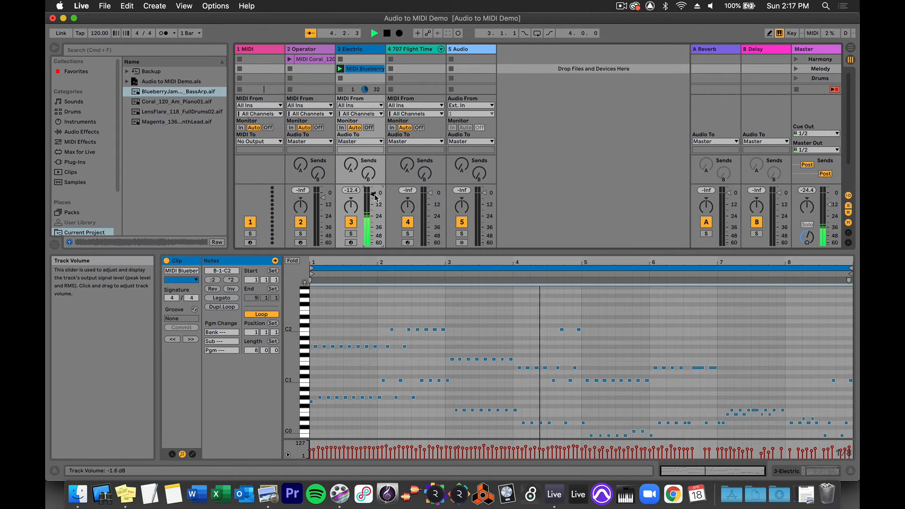
{"action": "key", "text": "space"}
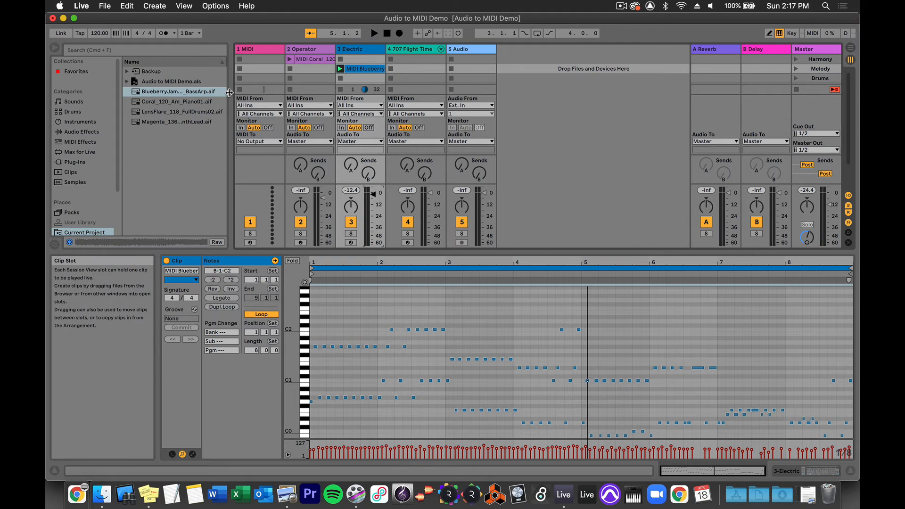
Step: Preview LensFlare_118_FullDrums02.aif and convert it to a Drums MIDI clip in the 707 Flight Time track's Drums scene slot
{"action": "left_click", "coordinate": [182, 112]}
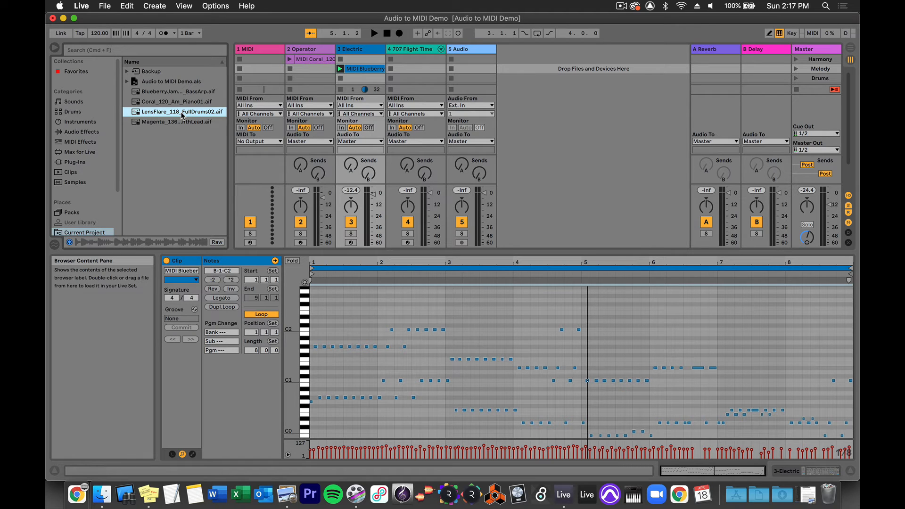
{"action": "left_click_drag", "start_coordinate": [182, 114], "coordinate": [408, 80]}
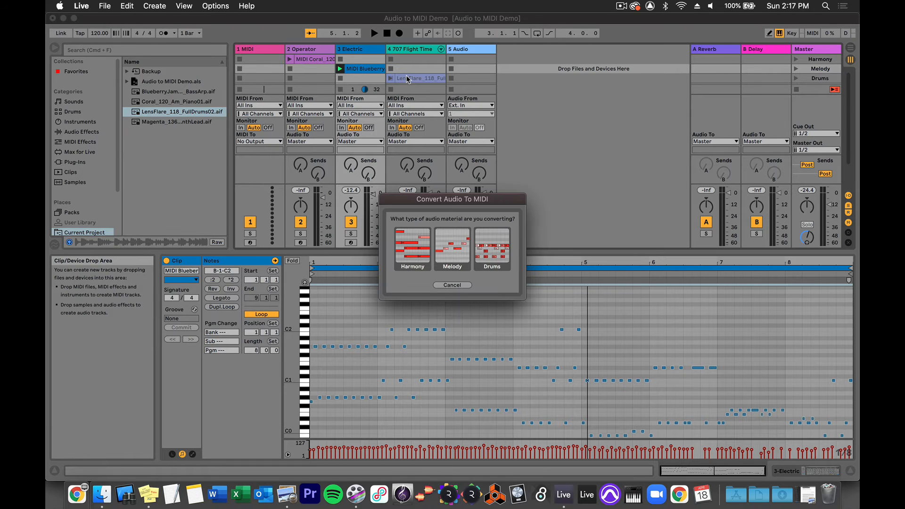
{"action": "left_click", "coordinate": [493, 250]}
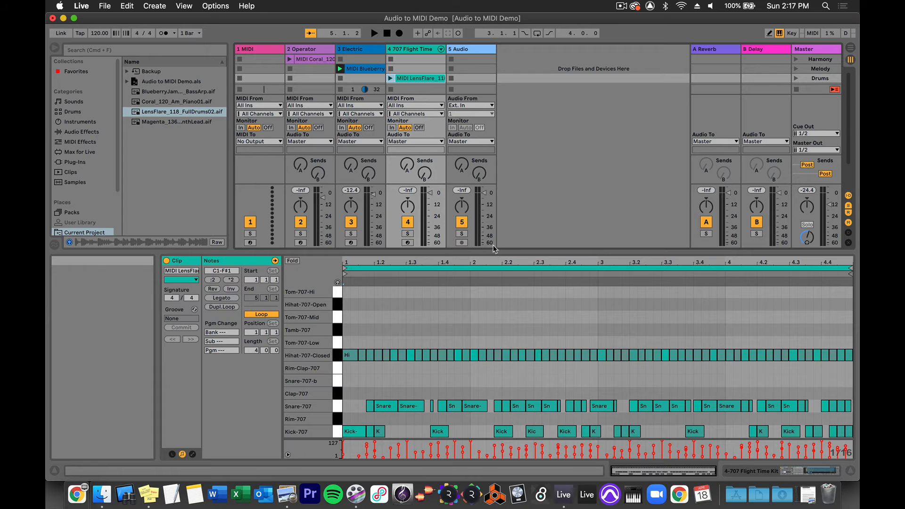
Step: Enlarge the note editor, stop the Electric track's clip, and play the converted drum clip on its own
{"action": "left_click_drag", "start_coordinate": [494, 250], "coordinate": [480, 215]}
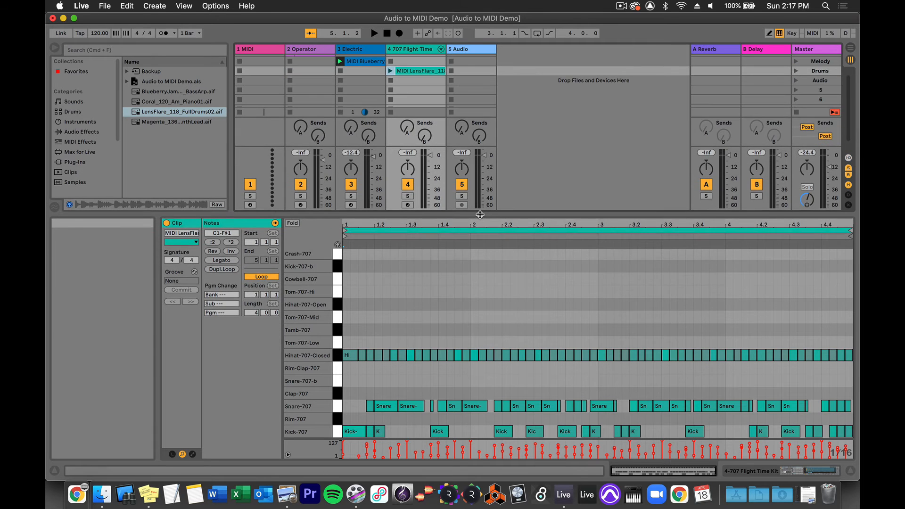
{"action": "left_click", "coordinate": [340, 70]}
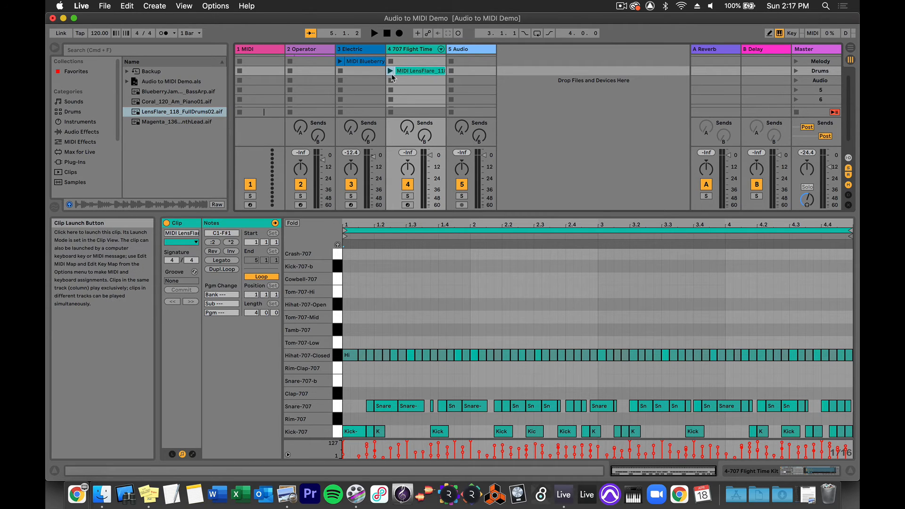
{"action": "left_click", "coordinate": [390, 71]}
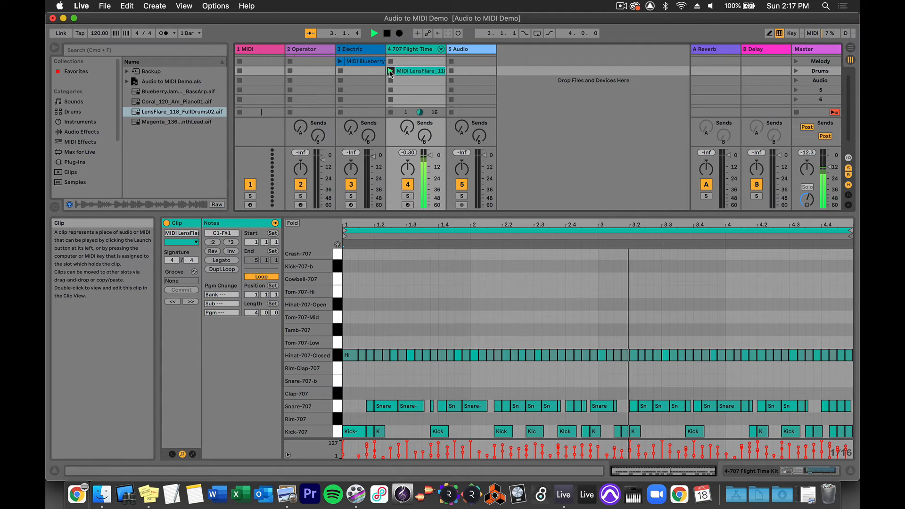
{"action": "key", "text": "space"}
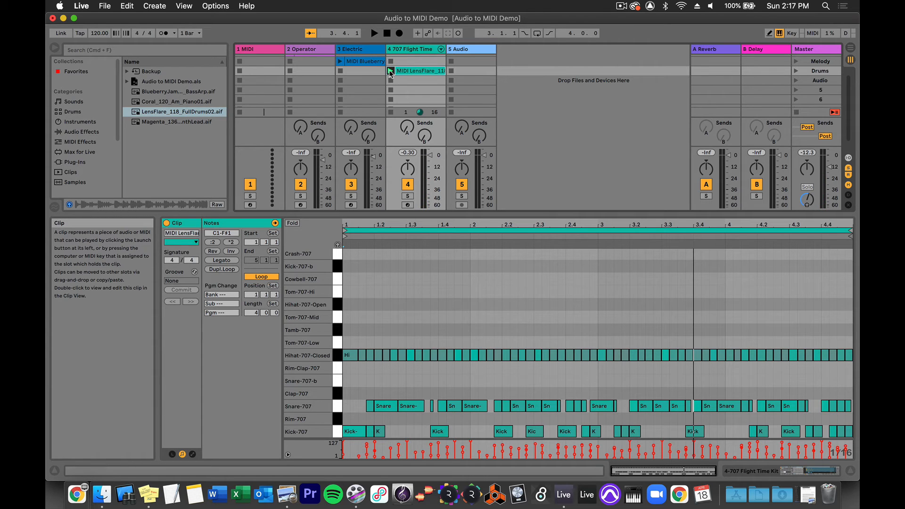
Step: Add the Magenta_136 SynthLead sample as an audio clip in the Audio track's Audio scene slot
{"action": "left_click", "coordinate": [150, 123]}
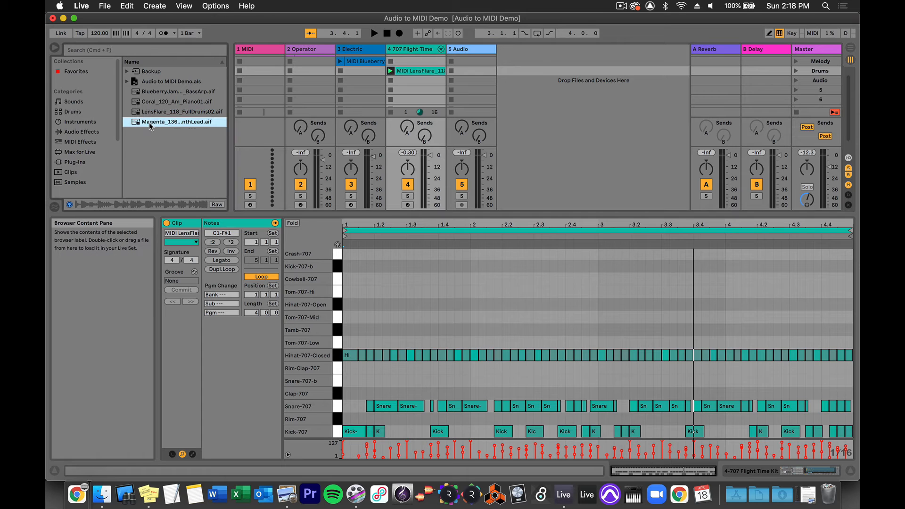
{"action": "left_click_drag", "start_coordinate": [150, 124], "coordinate": [459, 83]}
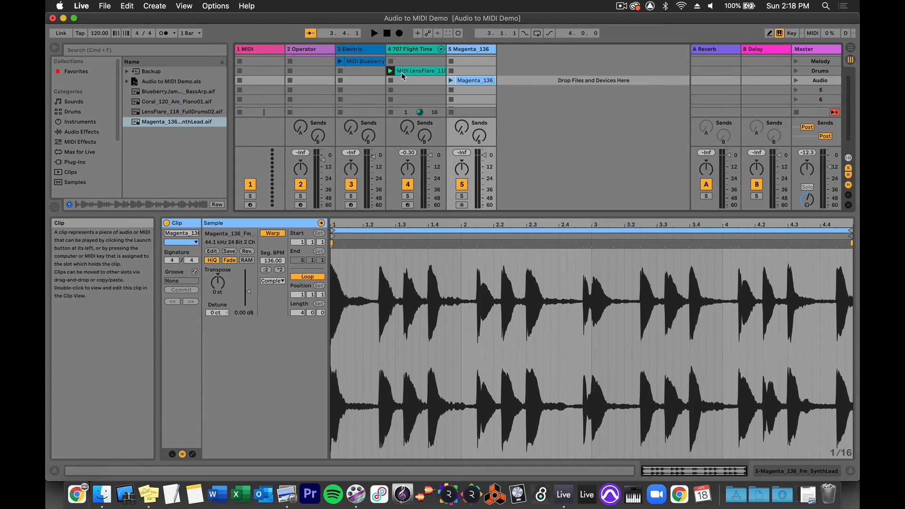
Step: Audition the Magenta_136 audio clip and slice it to a new MIDI track, one slice per Transient, with the Built-in slicing preset
{"action": "left_click", "coordinate": [450, 81]}
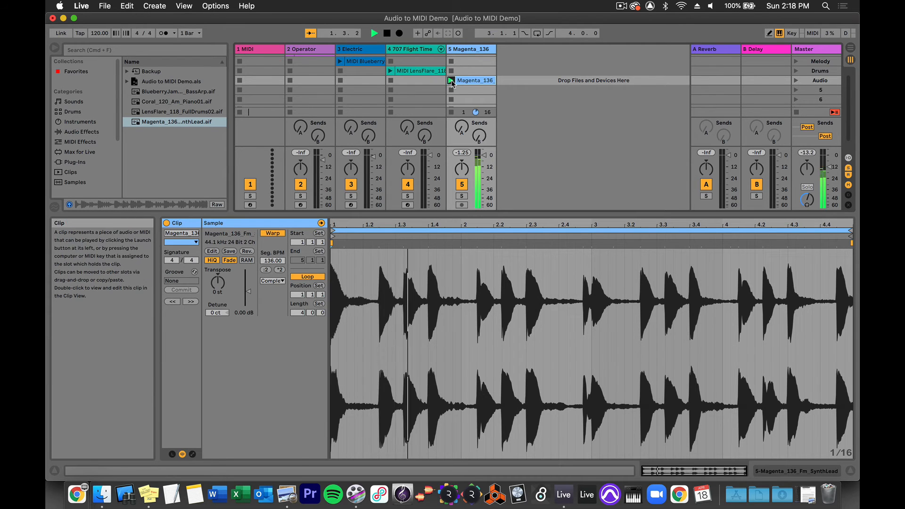
{"action": "key", "text": "space"}
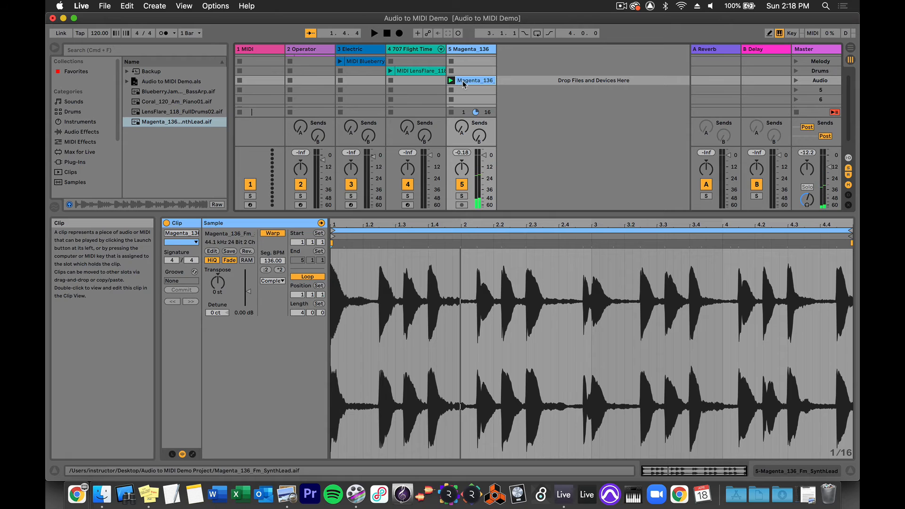
{"action": "right_click", "coordinate": [462, 81]}
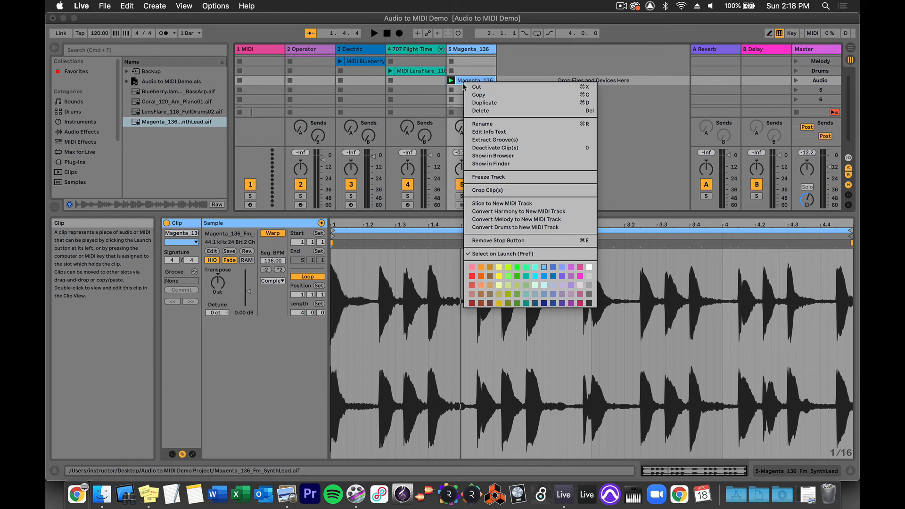
{"action": "left_click", "coordinate": [527, 205]}
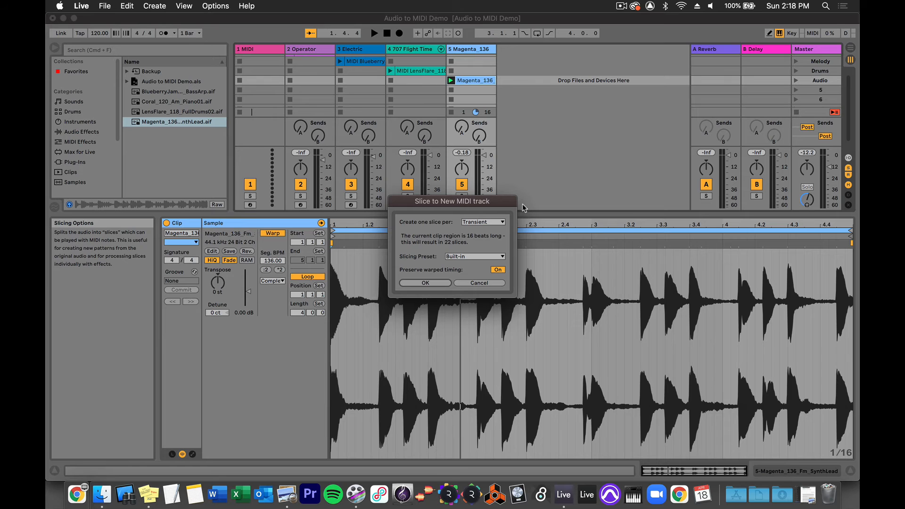
{"action": "left_click_drag", "start_coordinate": [486, 203], "coordinate": [475, 127]}
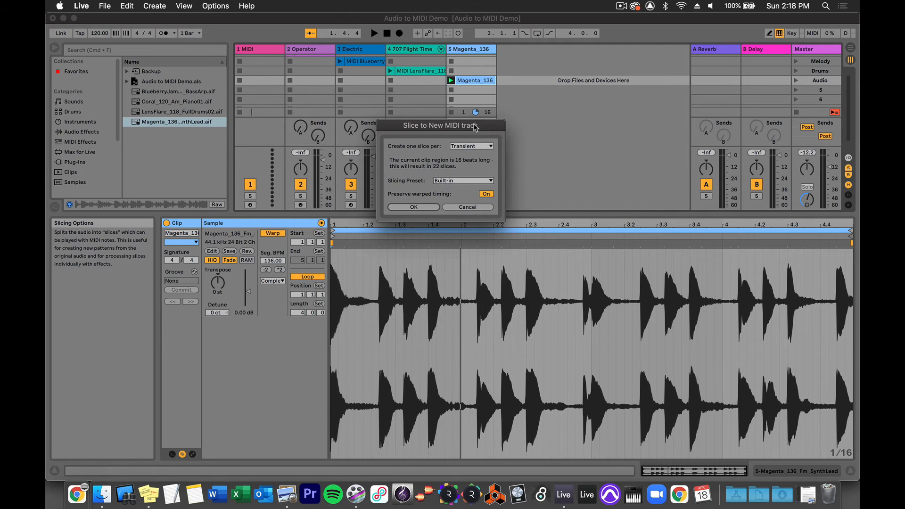
{"action": "left_click", "coordinate": [487, 148]}
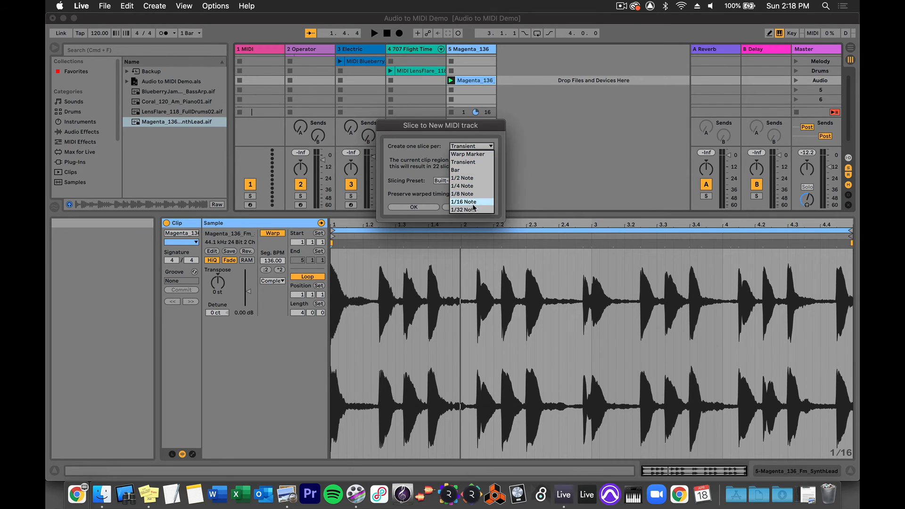
{"action": "left_click", "coordinate": [466, 161]}
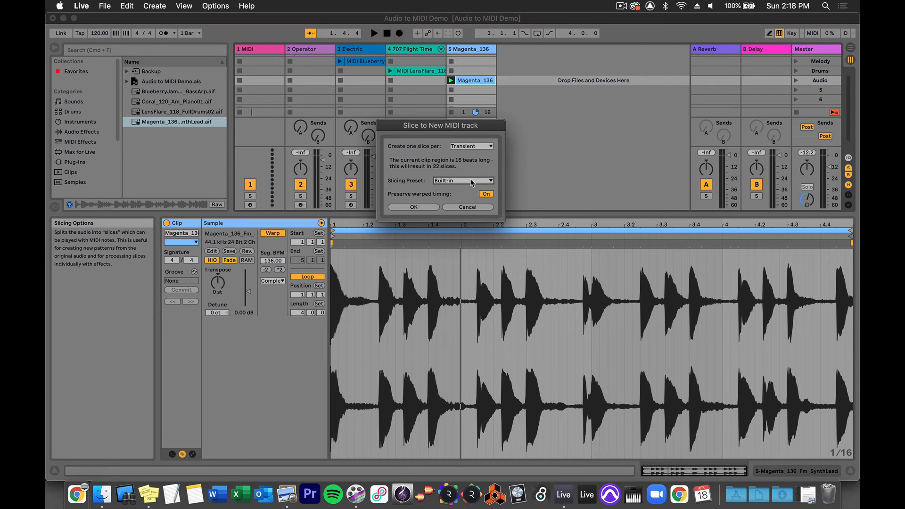
{"action": "left_click", "coordinate": [470, 180]}
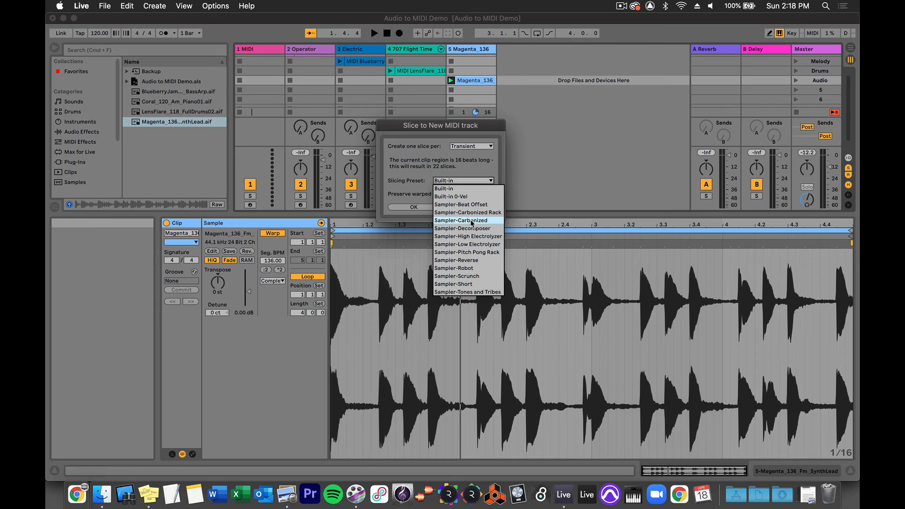
{"action": "left_click", "coordinate": [479, 160]}
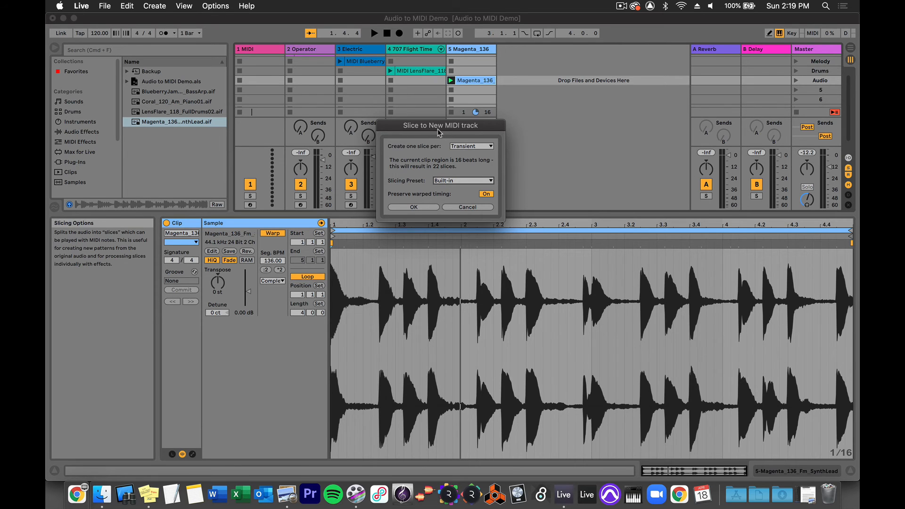
{"action": "left_click", "coordinate": [415, 207]}
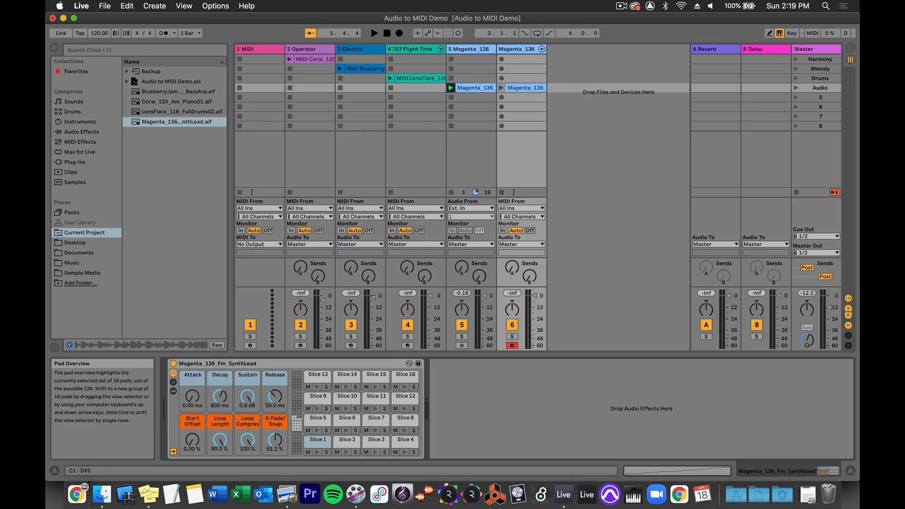
Step: Audition several individual slices of the SynthLead sample in the new Drum Rack, including Slice 1, Slice 6 and Slice 10
{"action": "left_click", "coordinate": [316, 454]}
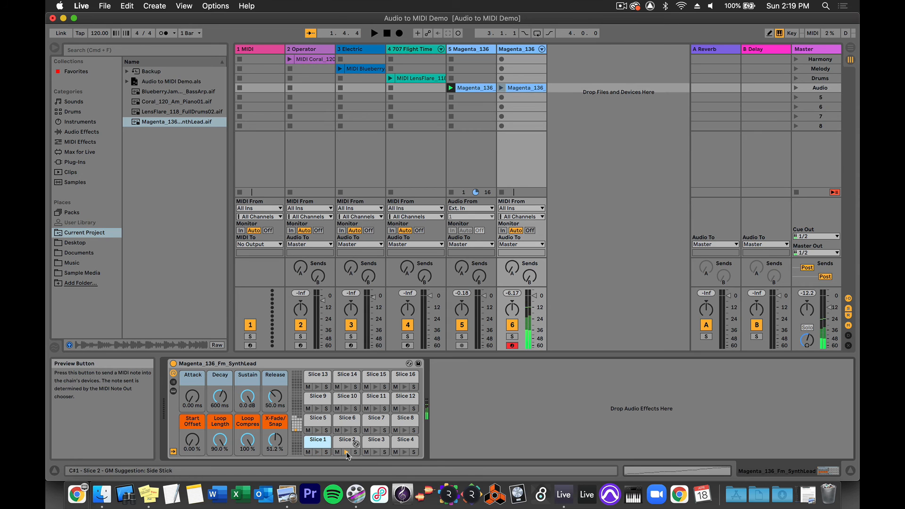
{"action": "left_click", "coordinate": [346, 431]}
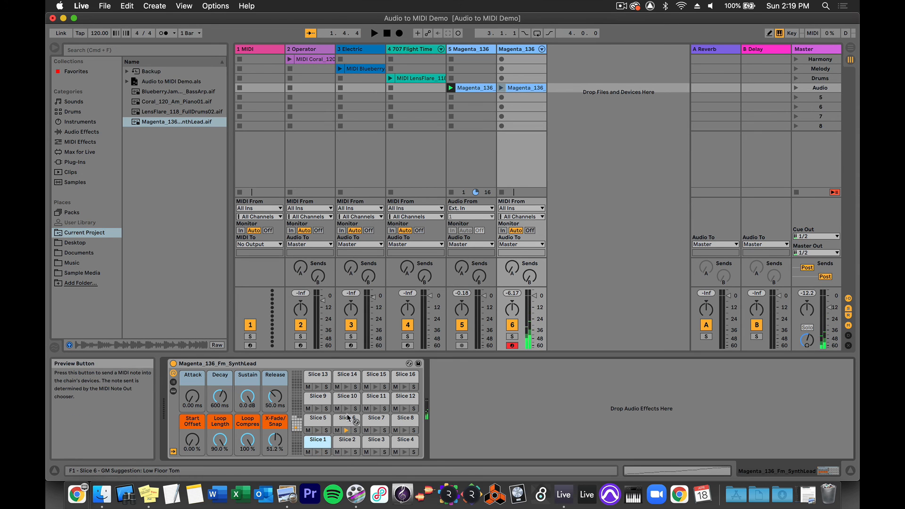
{"action": "left_click", "coordinate": [346, 409]}
Step: Convert the melody of the Magenta_136 audio clip to a new MIDI track
{"action": "left_click", "coordinate": [467, 88]}
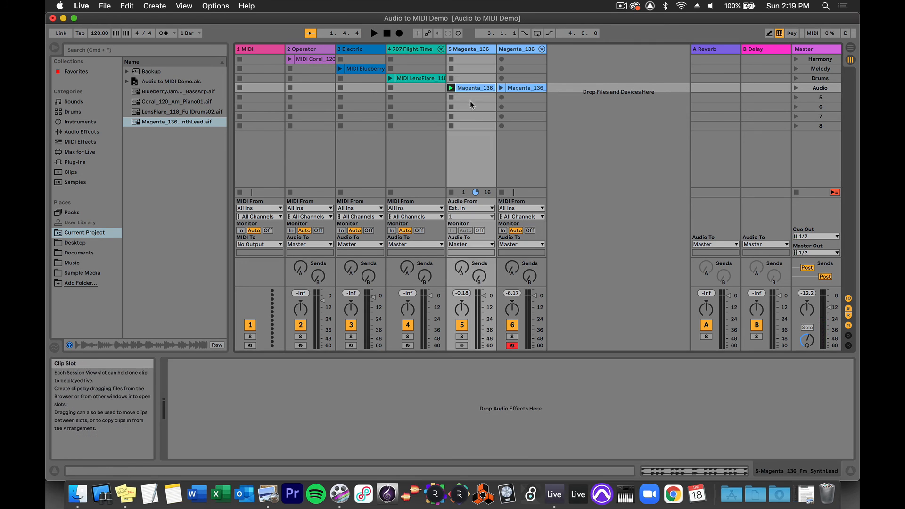
{"action": "right_click", "coordinate": [465, 89]}
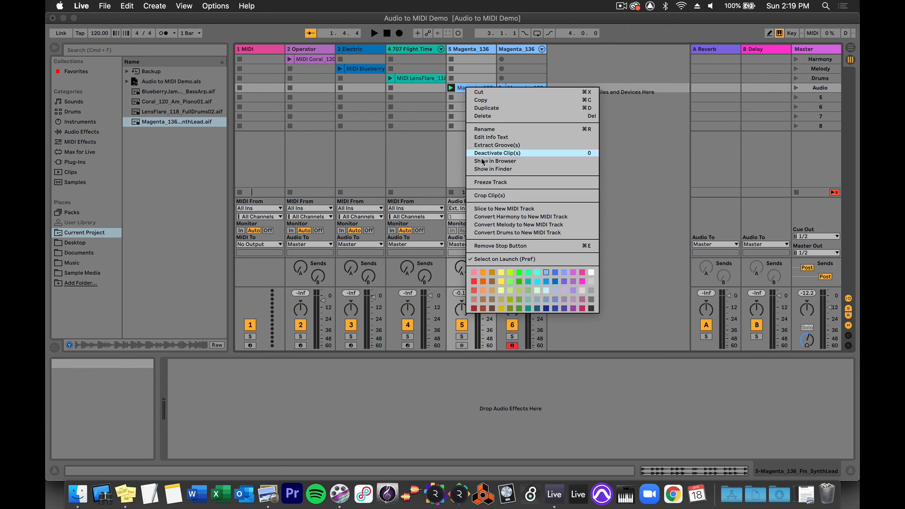
{"action": "left_click", "coordinate": [494, 225]}
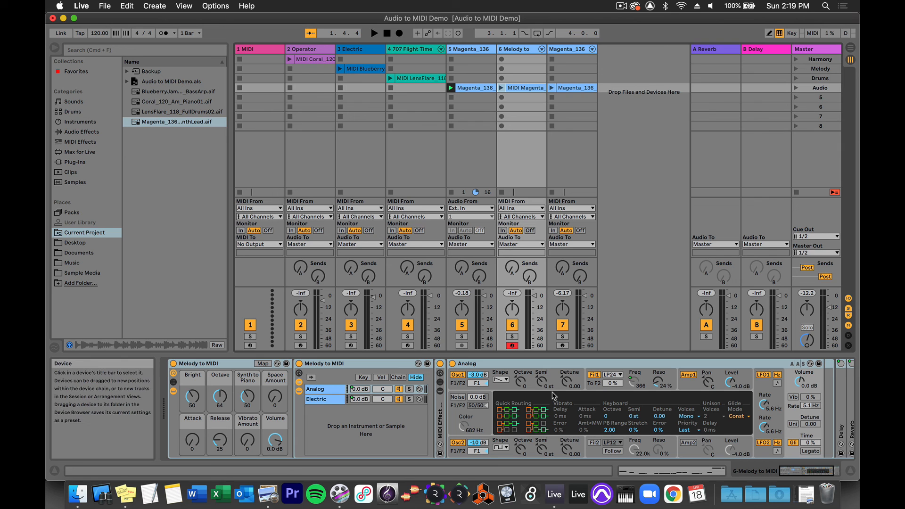
Step: Stop the Magenta_136 audio clip, play the converted melody clip and view its notes in the note editor
{"action": "left_click", "coordinate": [451, 98]}
{"action": "left_click", "coordinate": [501, 88]}
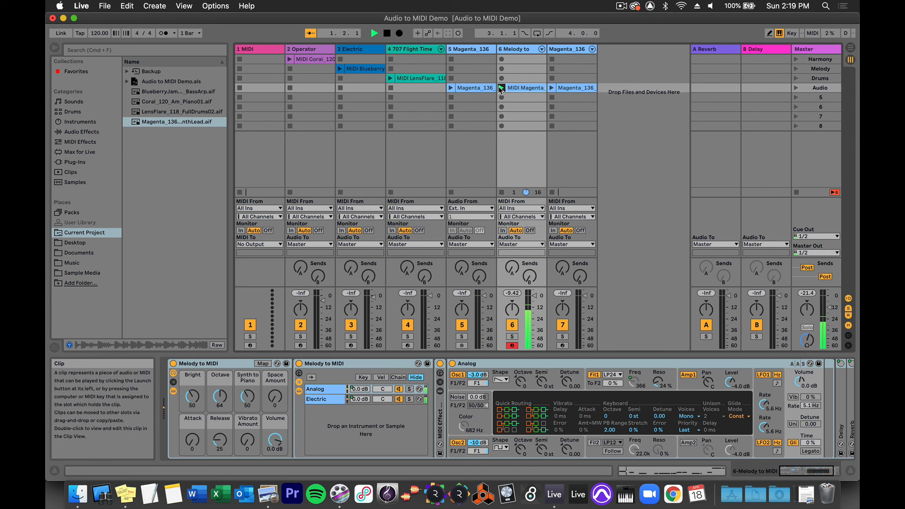
{"action": "double_click", "coordinate": [512, 90]}
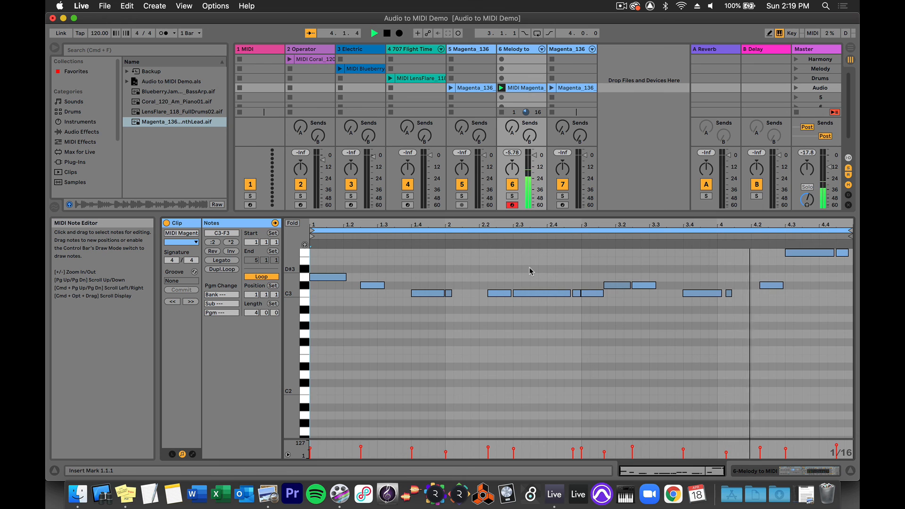
{"action": "key", "text": "space"}
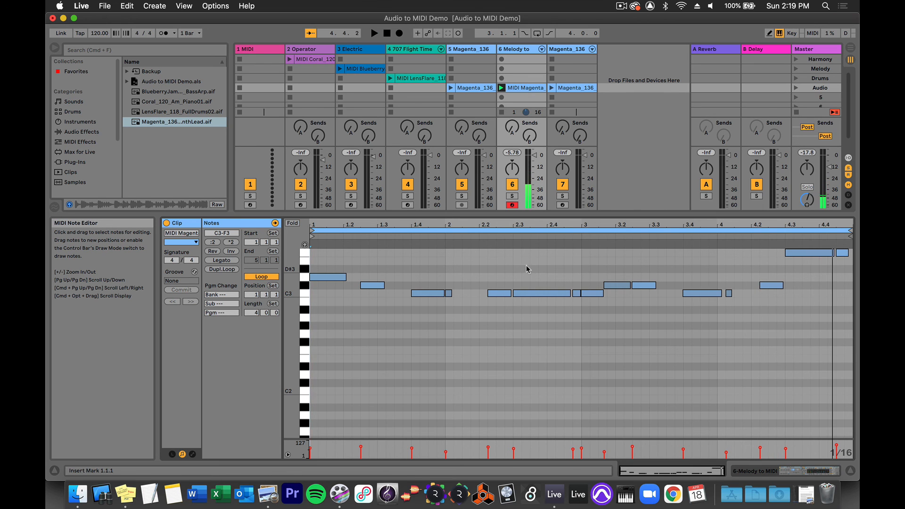